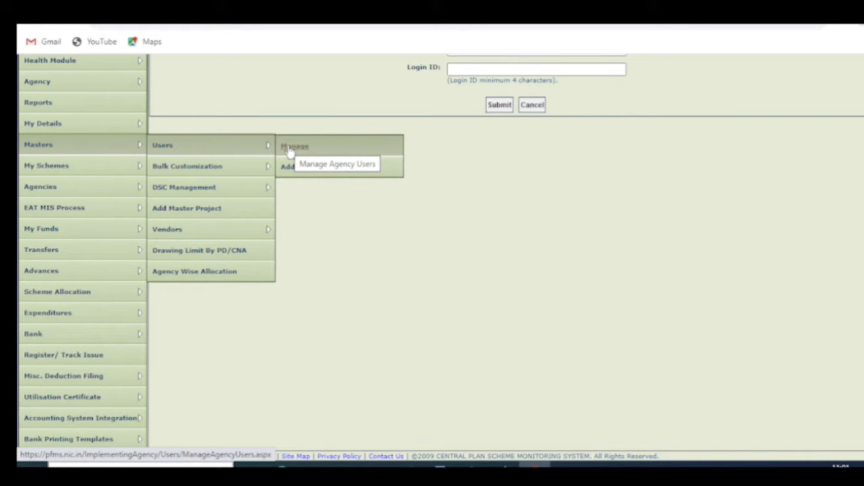
Open Manage Agency Users from Masters > Users > Manage.
click(288, 149)
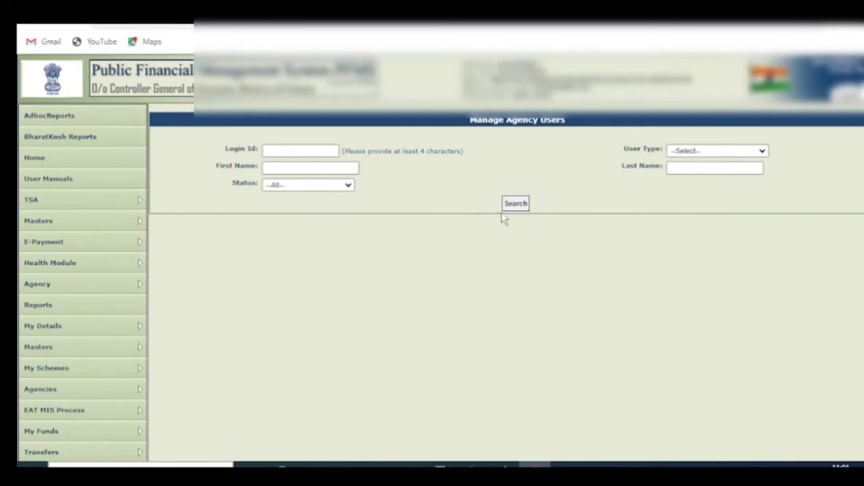
Scroll through the agency user results and the old user's details.
scroll(518, 220, down, 3)
scroll(518, 220, up, 3)
scroll(517, 220, down, 2)
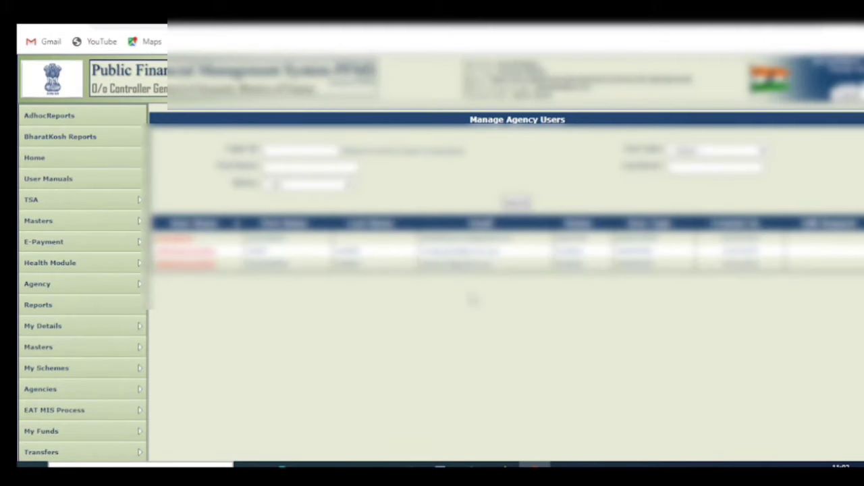
scroll(473, 299, down, 1)
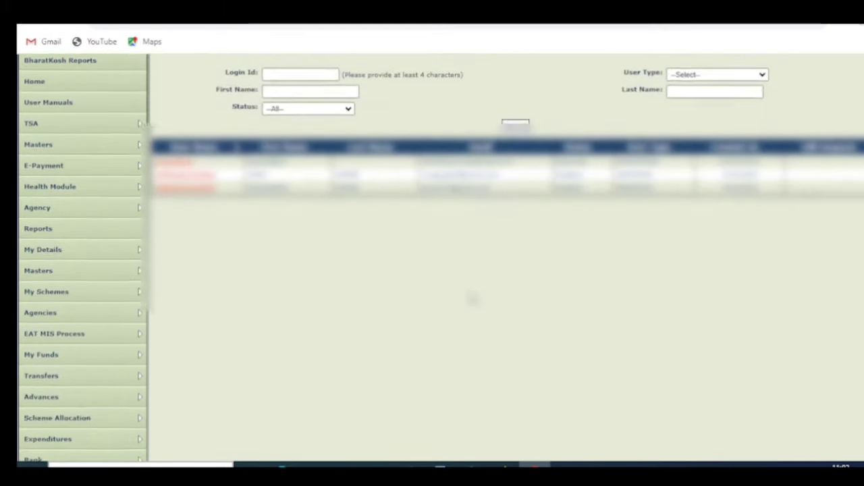
scroll(473, 299, up, 1)
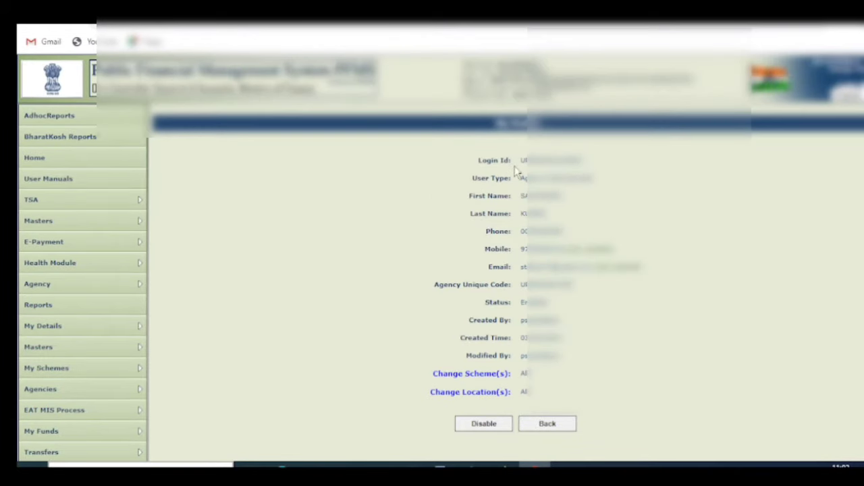
Select the old user's login ID, then disable the user and confirm.
drag(520, 161, 581, 162)
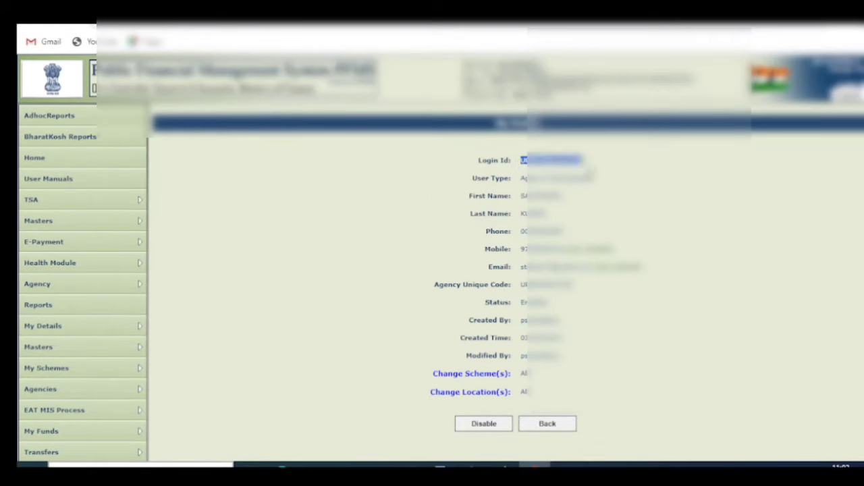
scroll(594, 203, down, 3)
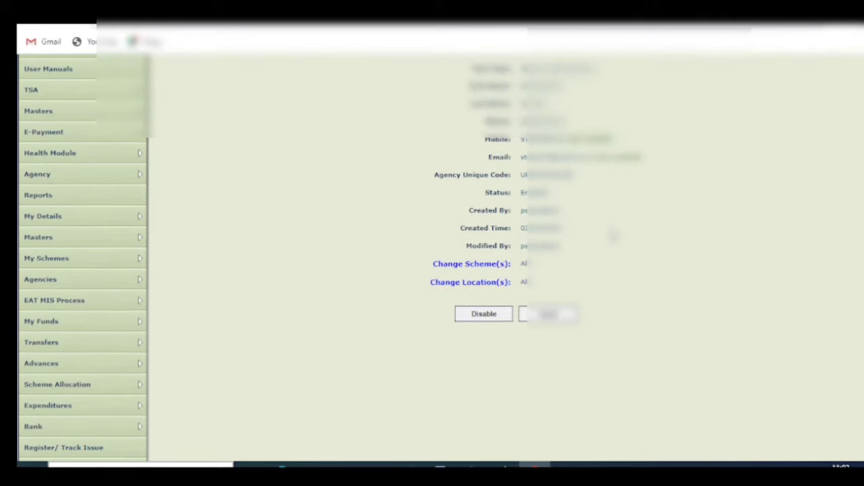
click(476, 322)
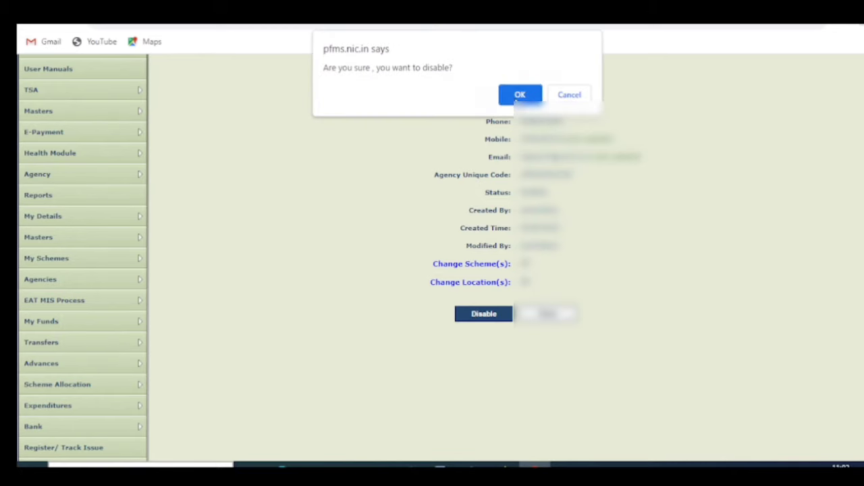
key(Return)
Save the disable with reason Other and effective date 02/10/2023.
click(478, 235)
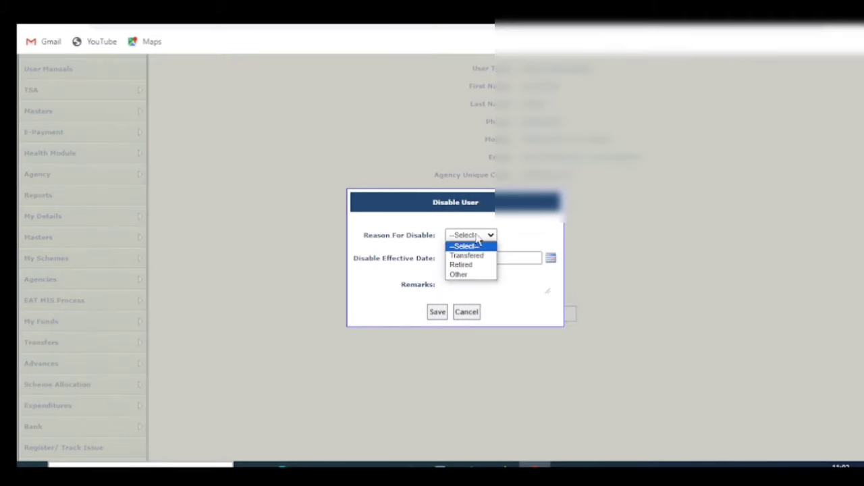
click(472, 274)
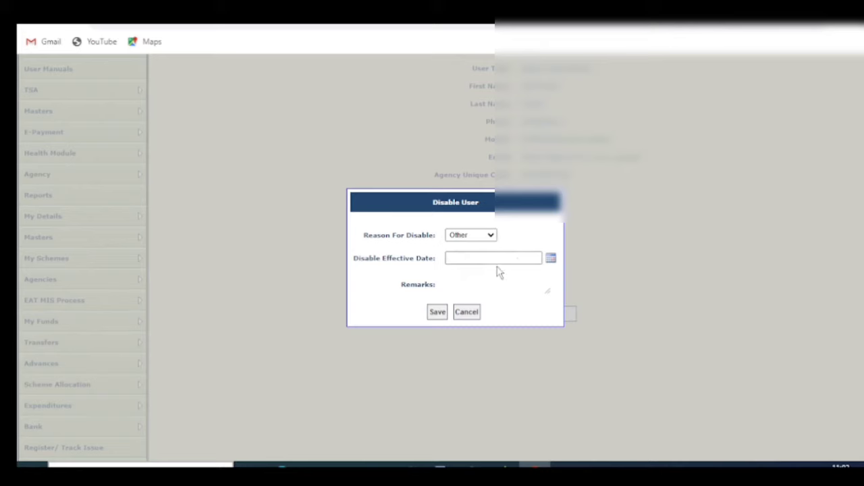
click(550, 259)
click(475, 311)
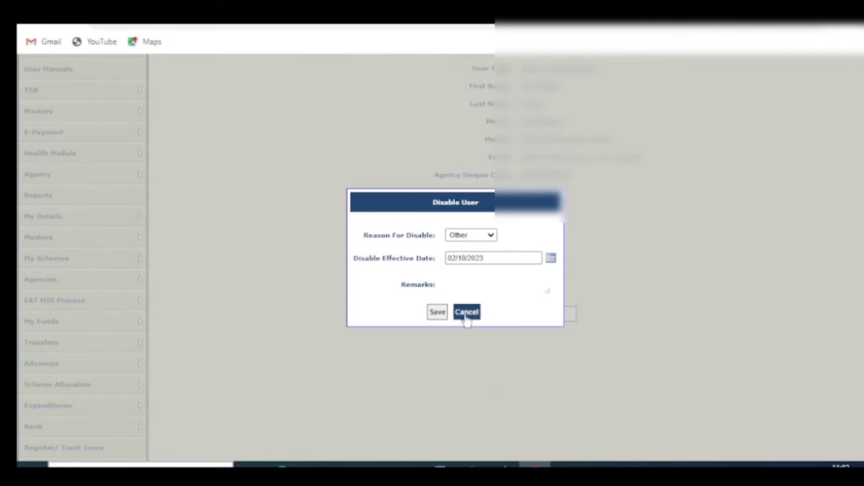
click(438, 315)
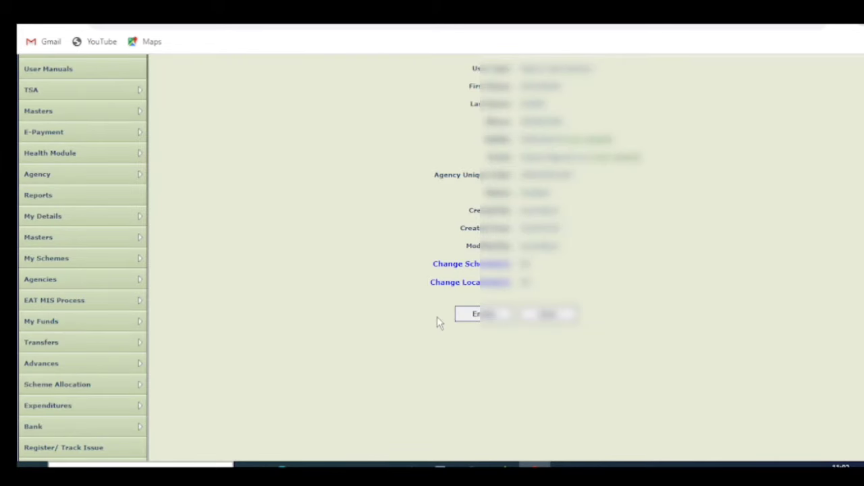
Open the Create Agency User form via Masters > Users > Create.
mouse_move(78, 152)
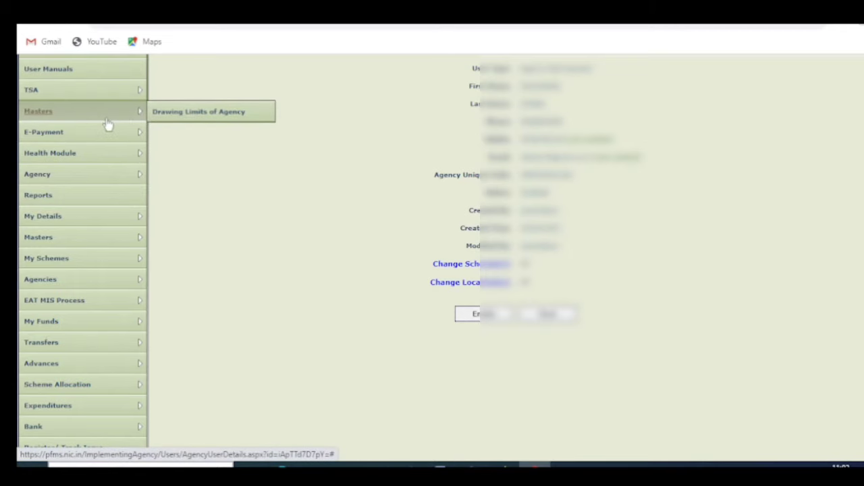
mouse_move(100, 256)
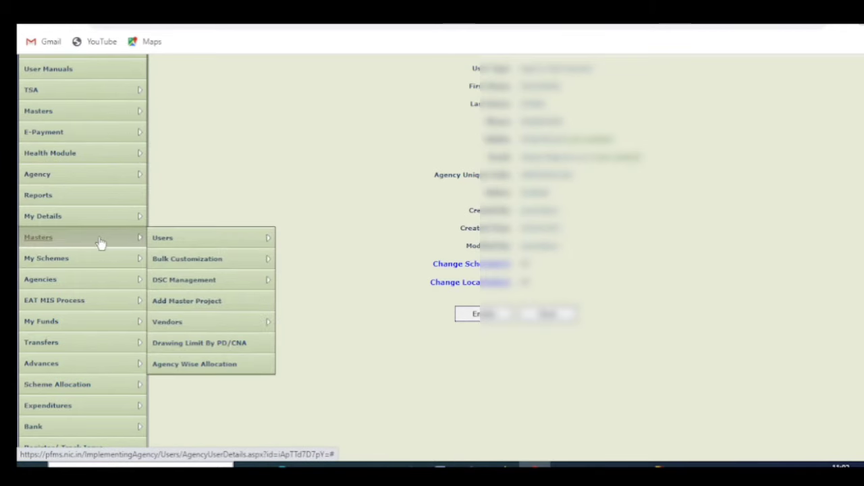
mouse_move(183, 244)
click(301, 264)
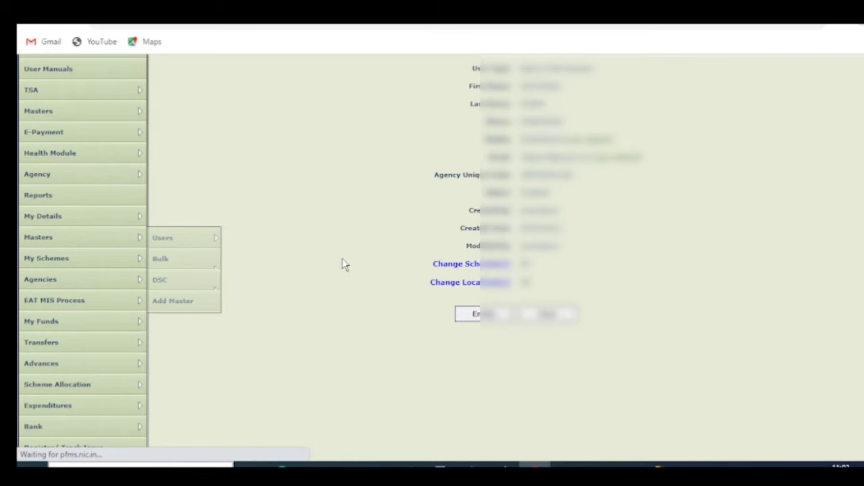
scroll(481, 159, down, 2)
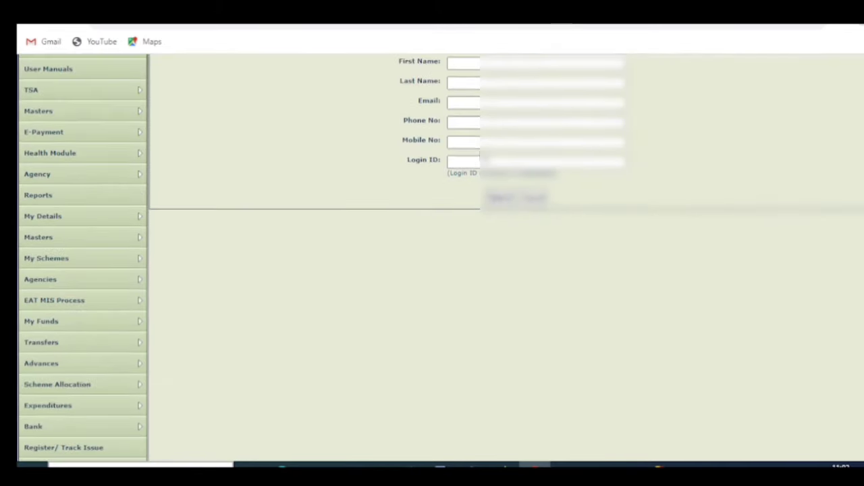
scroll(481, 160, up, 1)
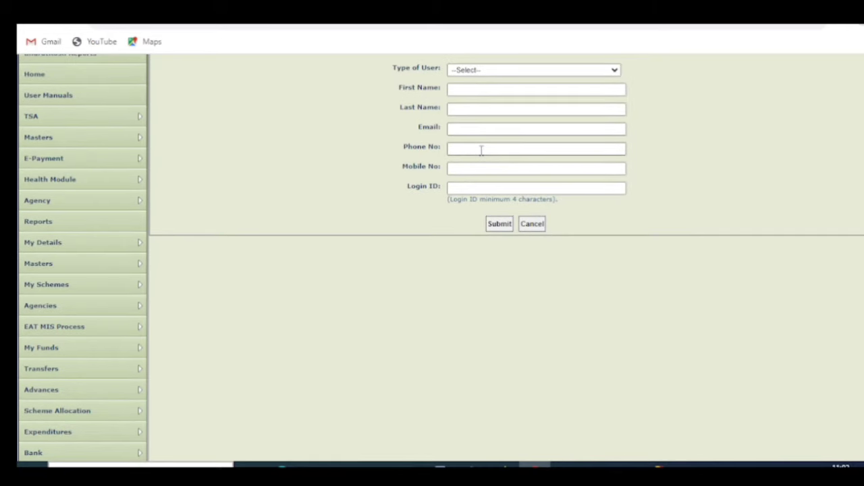
Set the Type of User to Agency Data Operator.
click(514, 72)
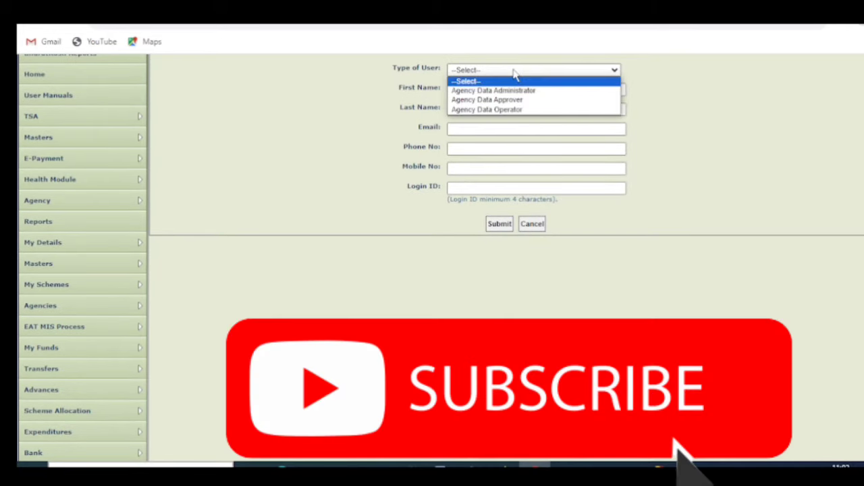
click(517, 110)
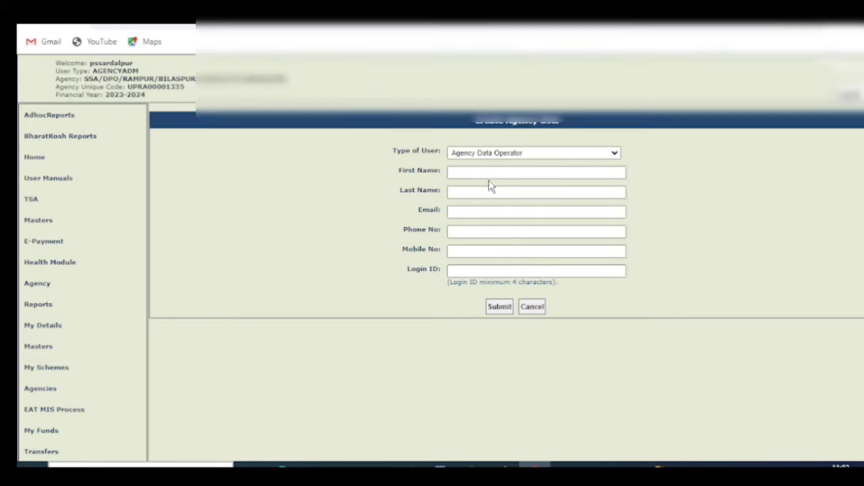
scroll(490, 187, down, 1)
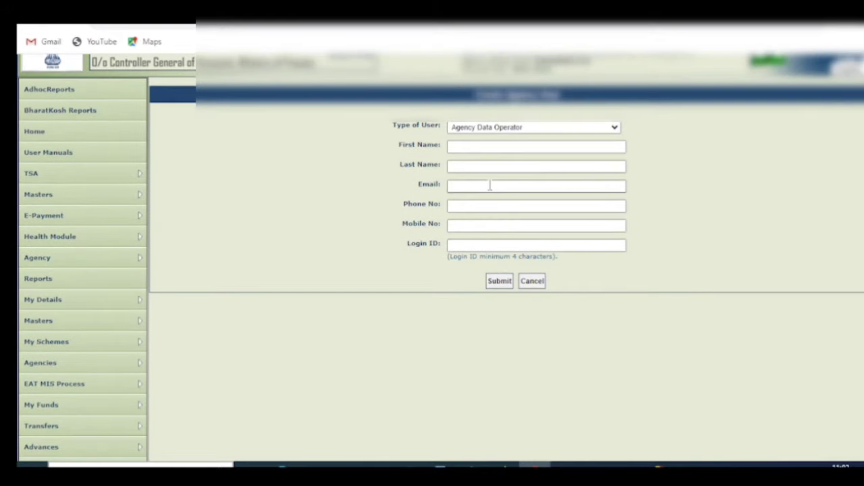
scroll(490, 187, down, 1)
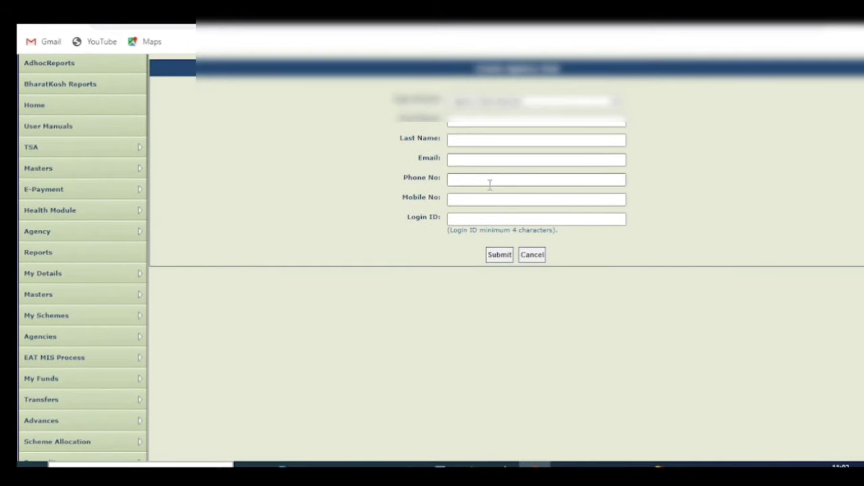
Enter the new user's first name, last name and e-mail address.
click(476, 121)
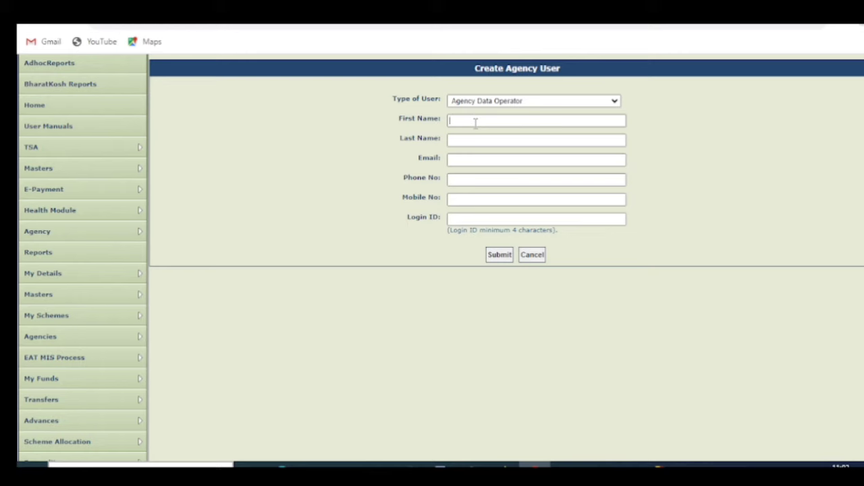
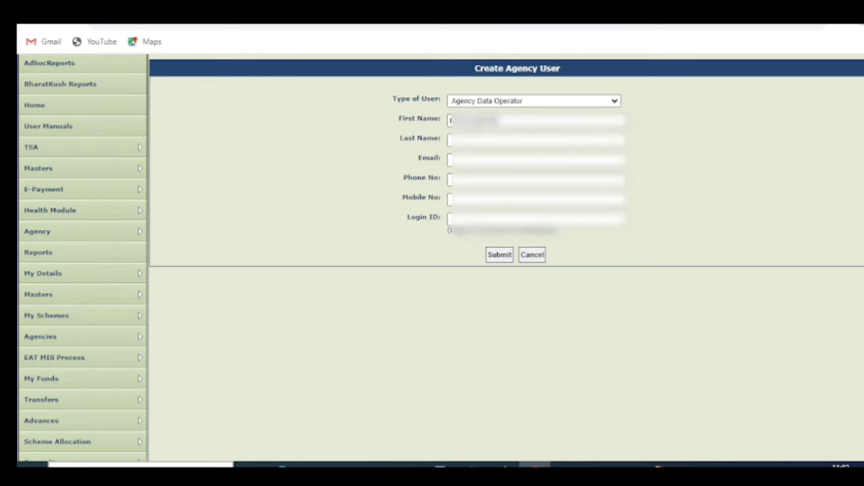
click(473, 139)
text(Singh)
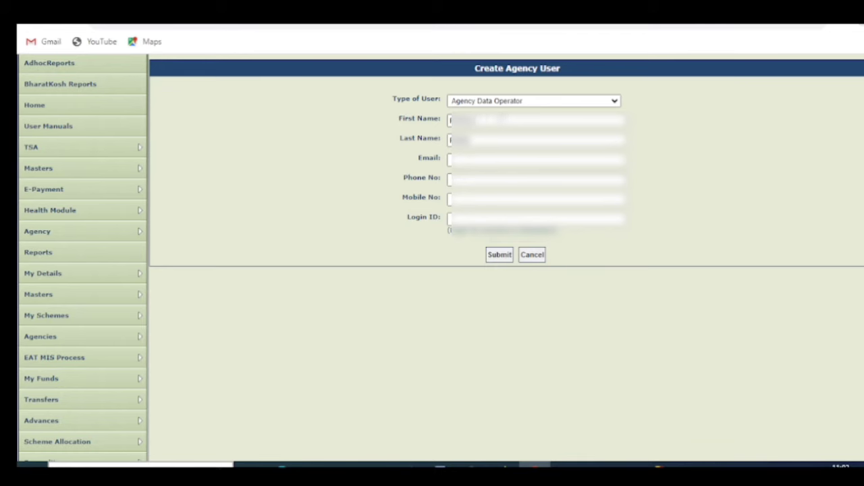
key(Tab)
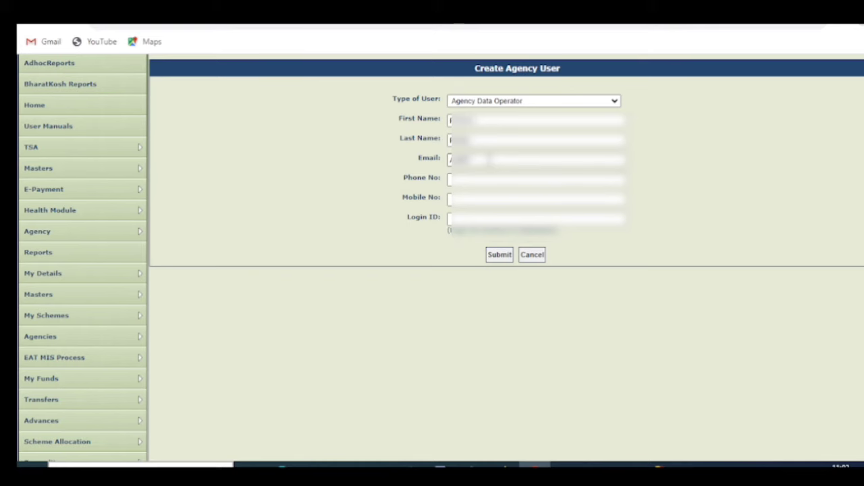
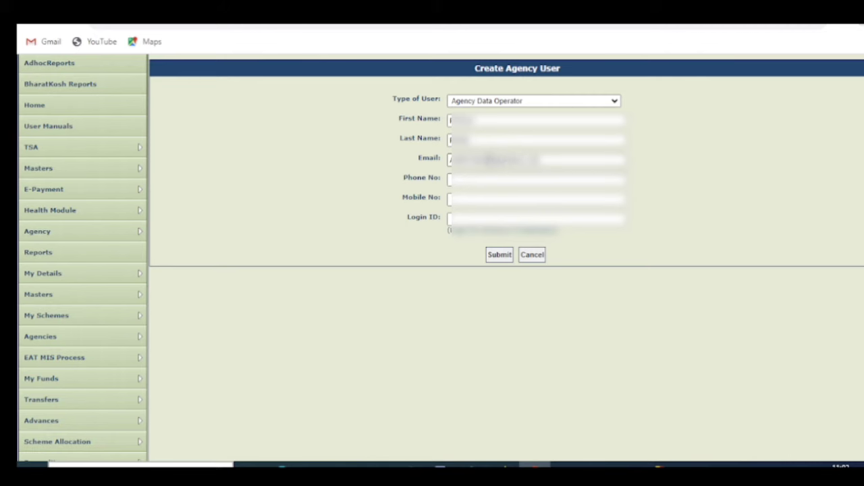
Enter the phone number and mobile number, and paste the login ID.
click(466, 179)
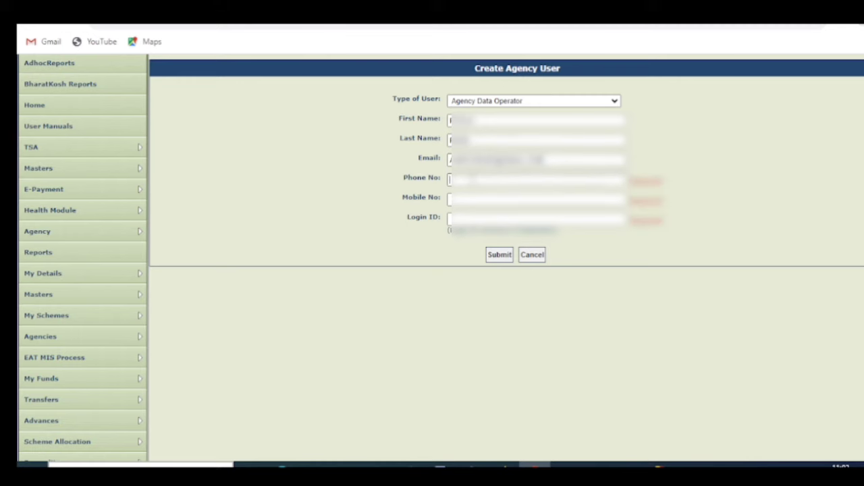
text(0000)
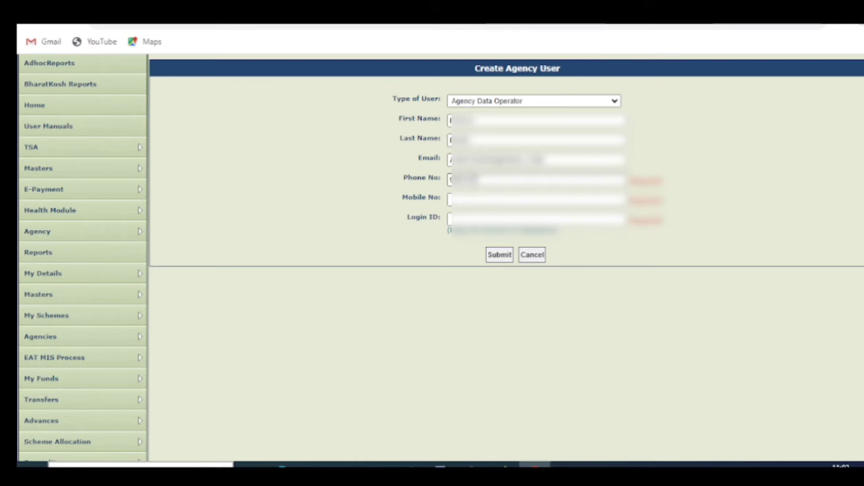
text(000)
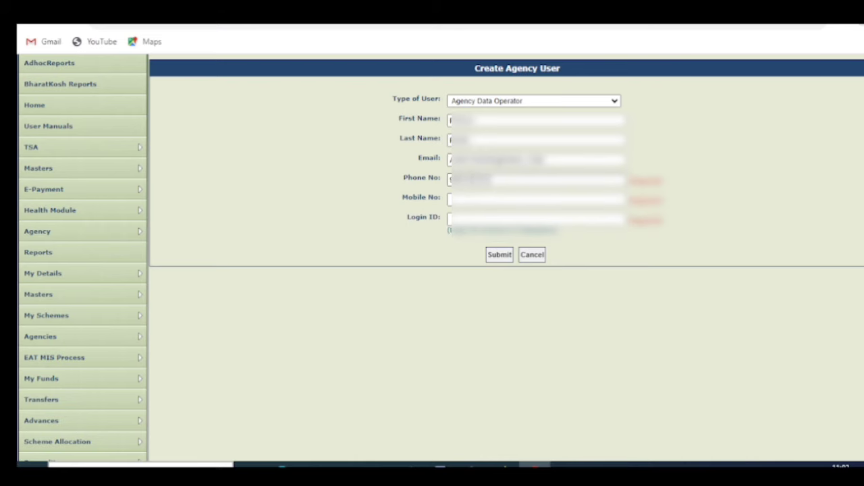
text(0)
click(450, 199)
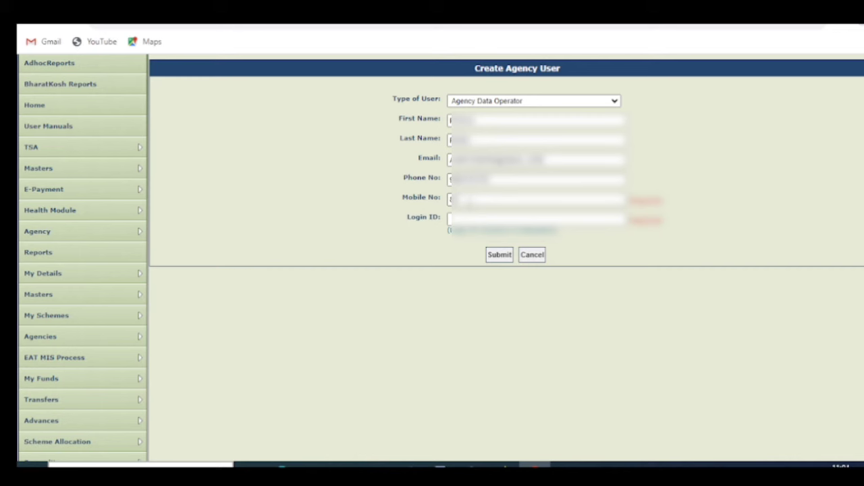
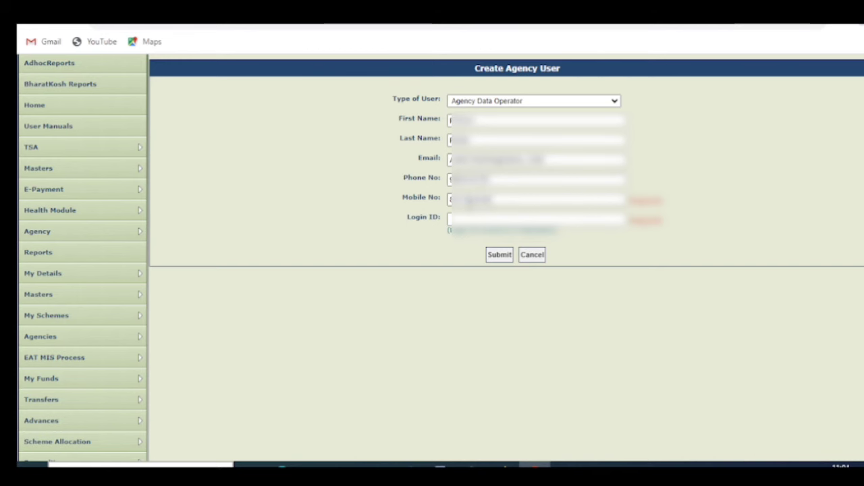
click(450, 220)
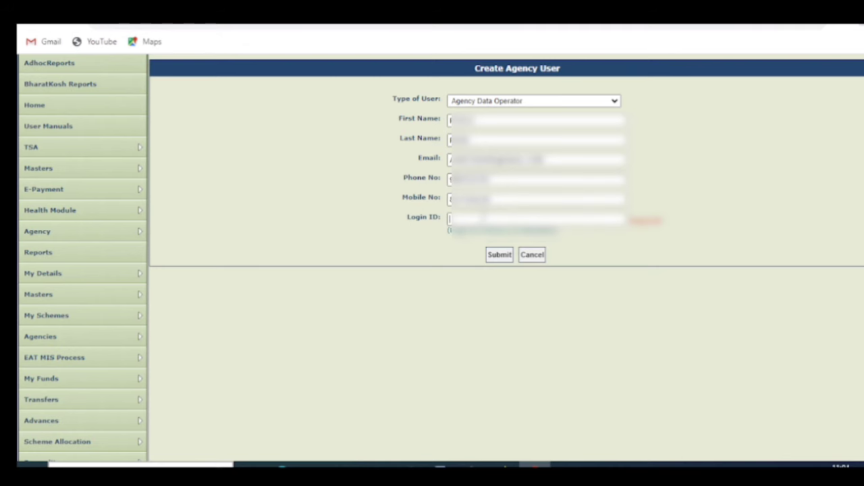
key(ctrl+v)
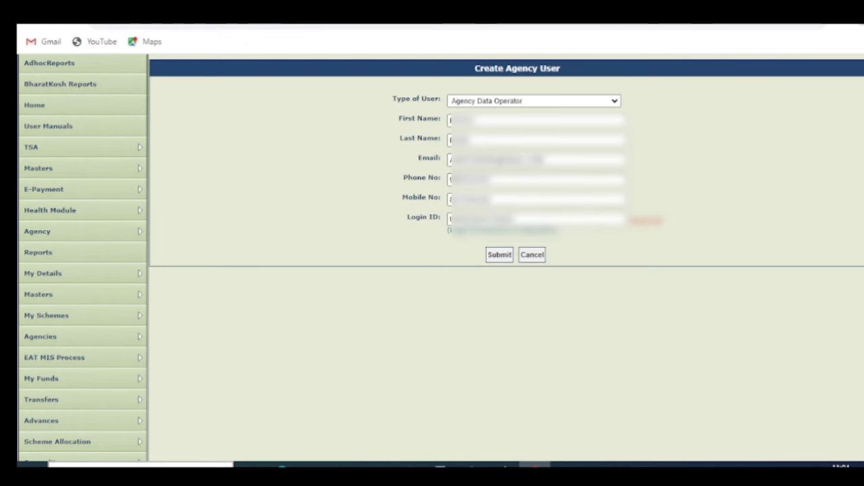
Submit the new Agency Data Operator and review the 'Record saved successfully' record.
click(500, 256)
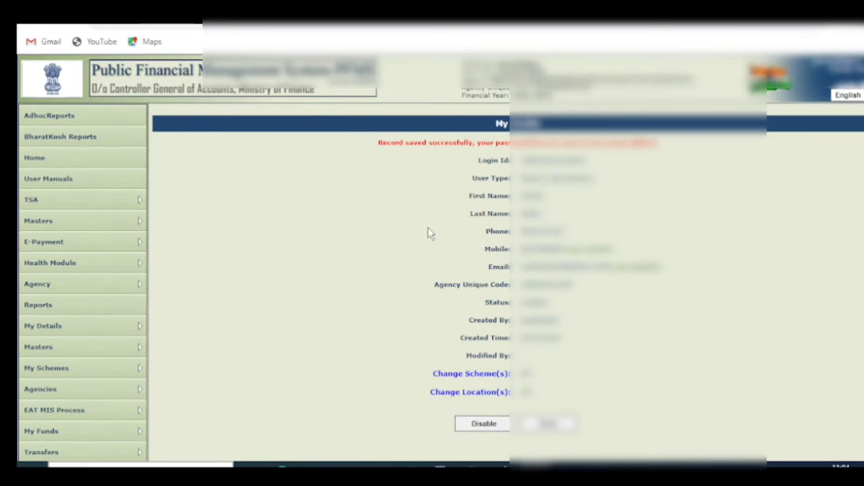
scroll(427, 229, down, 1)
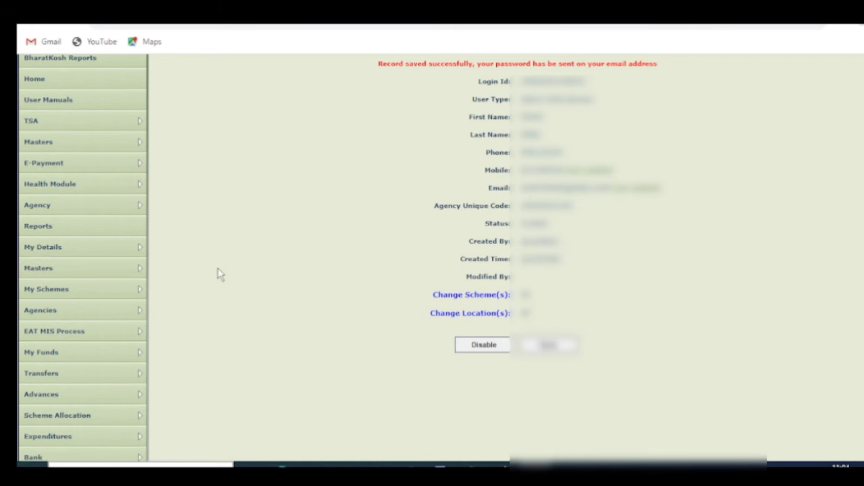
Search Manage Agency Users to list the agency's four users.
click(297, 270)
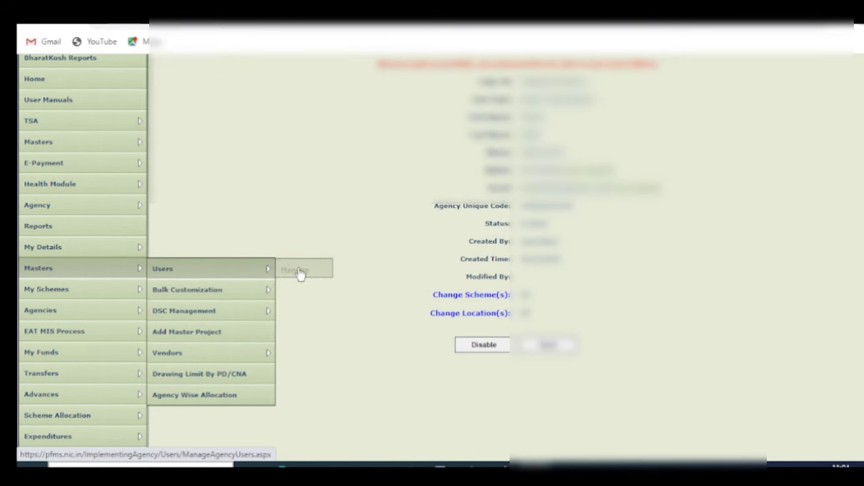
click(515, 204)
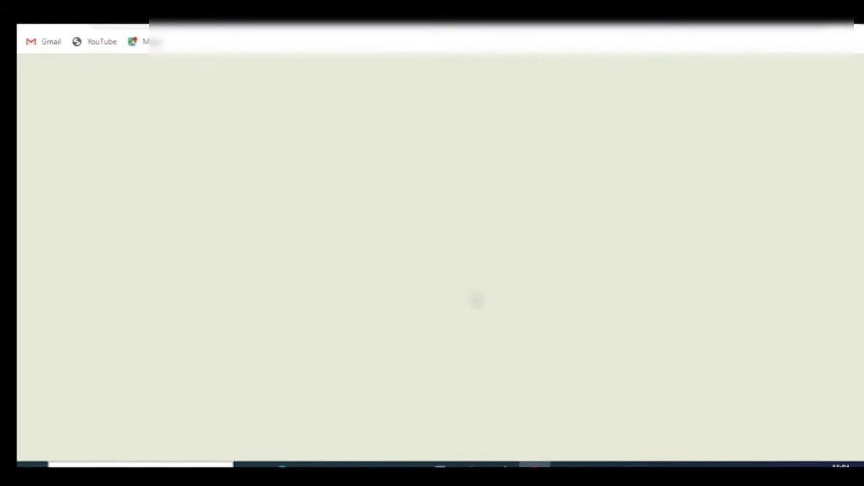
scroll(476, 299, down, 3)
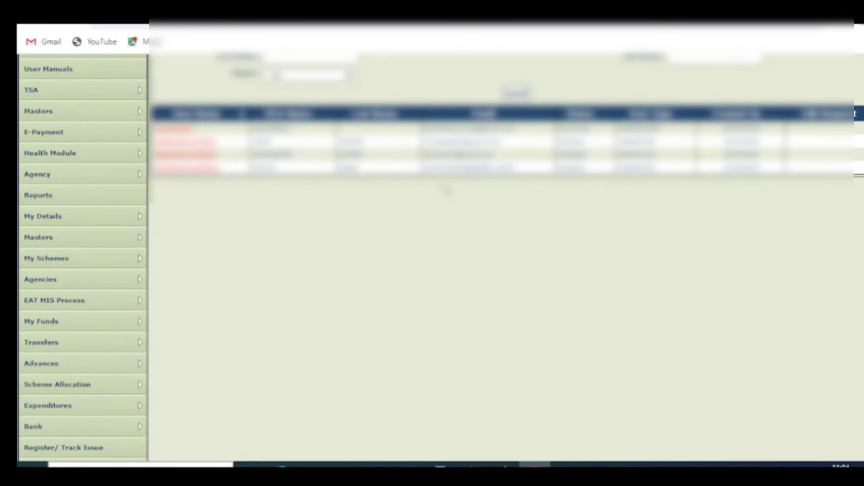